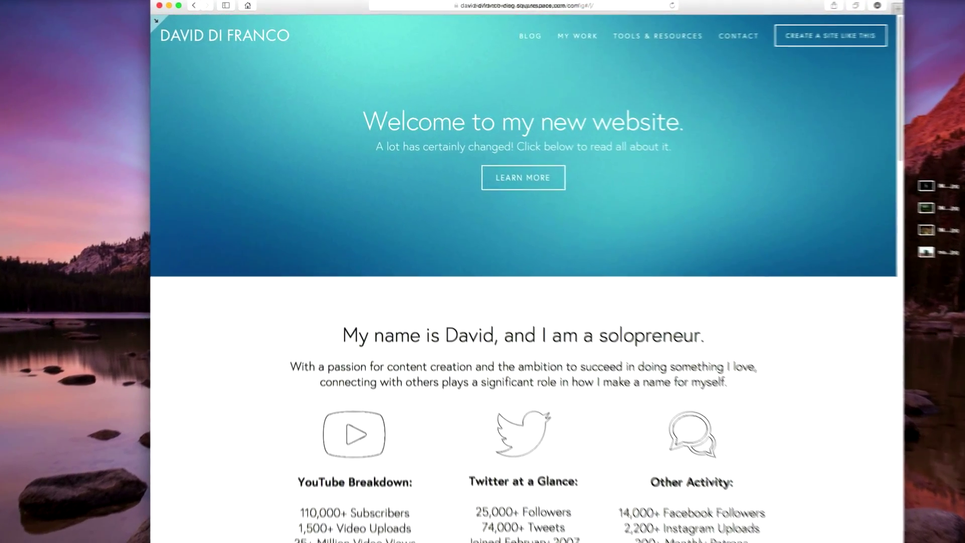
- Bring up the site's admin panel and open the Pages list
{"action": "key", "text": "Escape"}
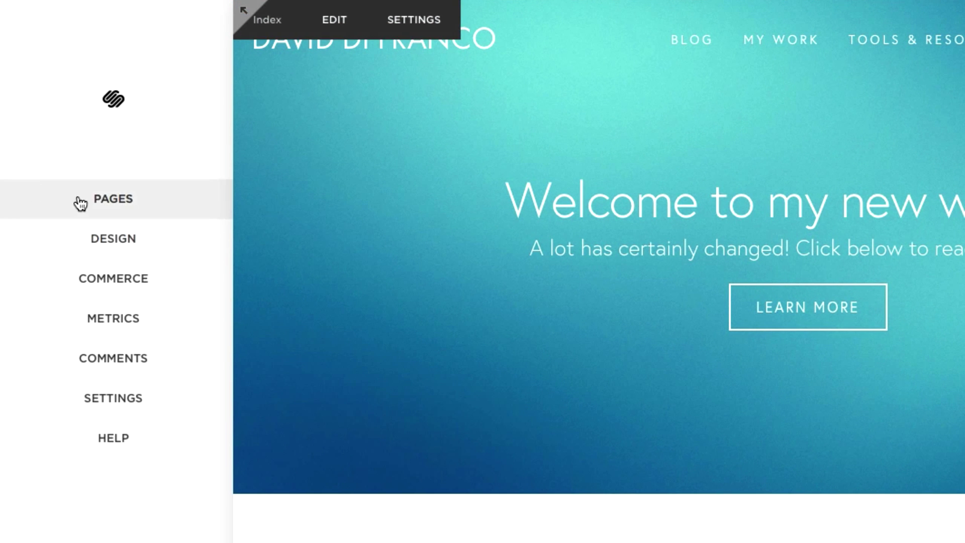
{"action": "left_click", "coordinate": [78, 201]}
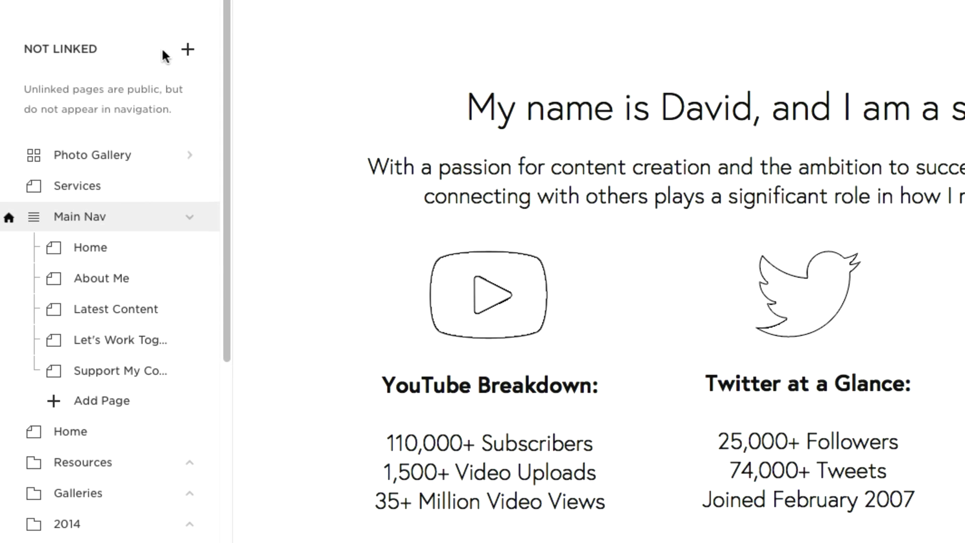
- Create a new unlinked Gallery page named 'Example Gallery'
{"action": "left_click", "coordinate": [186, 54]}
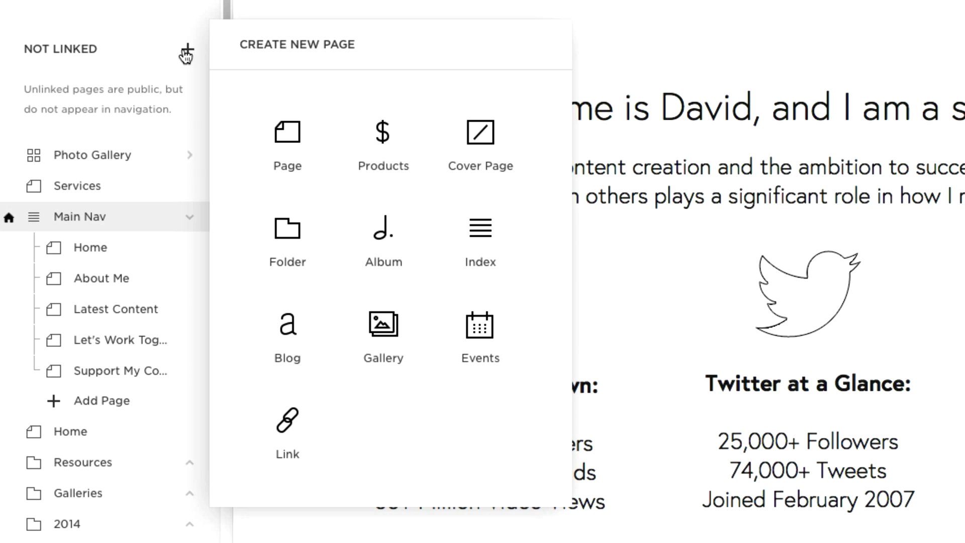
{"action": "left_click", "coordinate": [383, 326]}
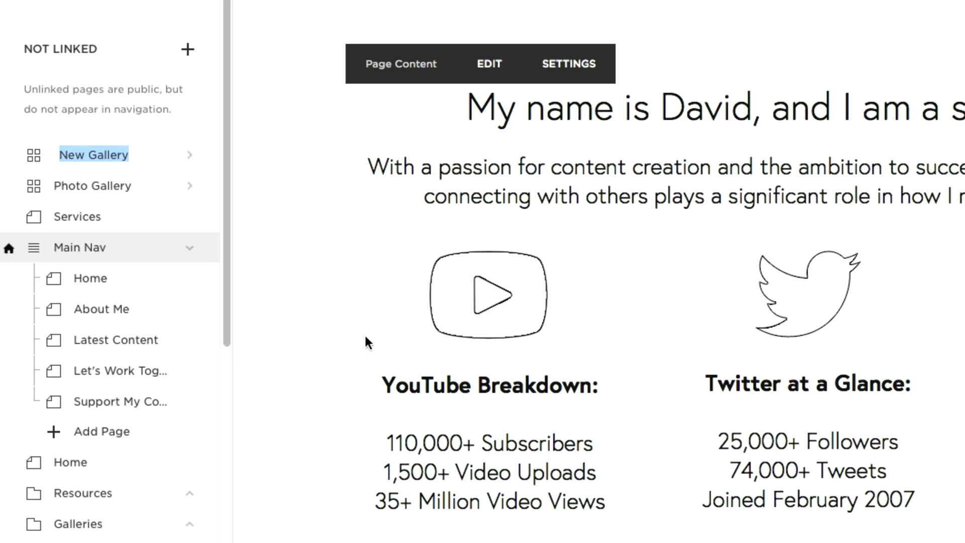
{"action": "type", "text": "Example"}
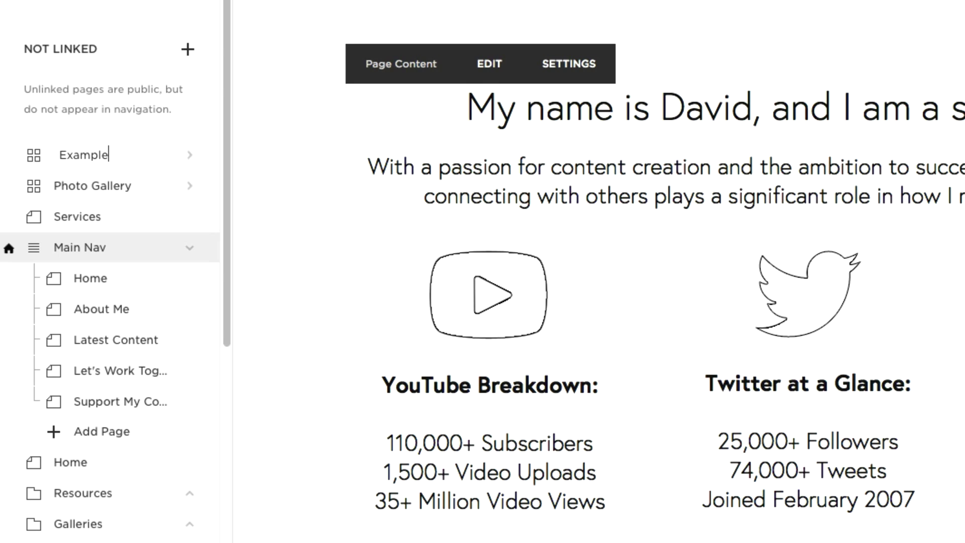
{"action": "type", "text": " H"}
{"action": "key", "text": "BackSpace"}
{"action": "type", "text": "Gallery"}
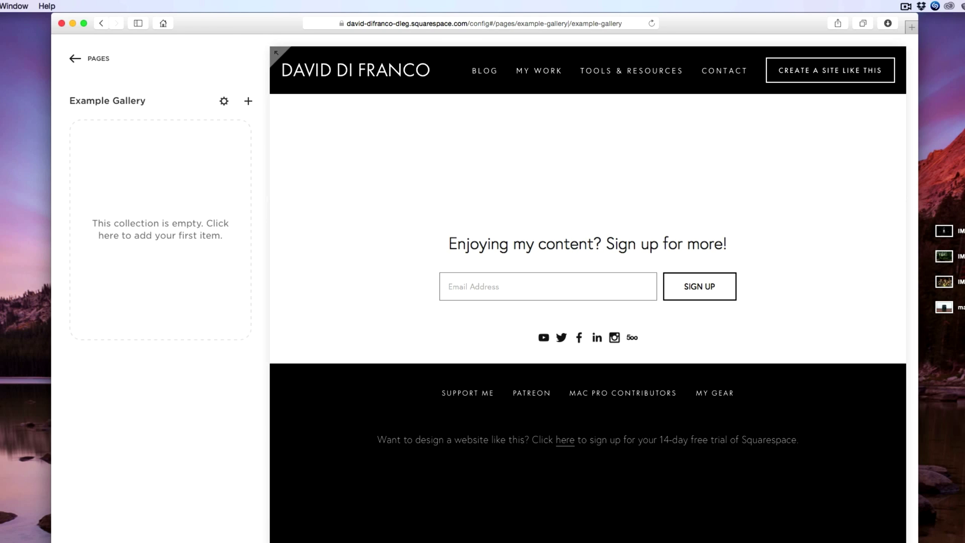
- Select the four desktop photos and drag them into Example Gallery's drop zone
{"action": "left_click_drag", "start_coordinate": [961, 211], "coordinate": [942, 314]}
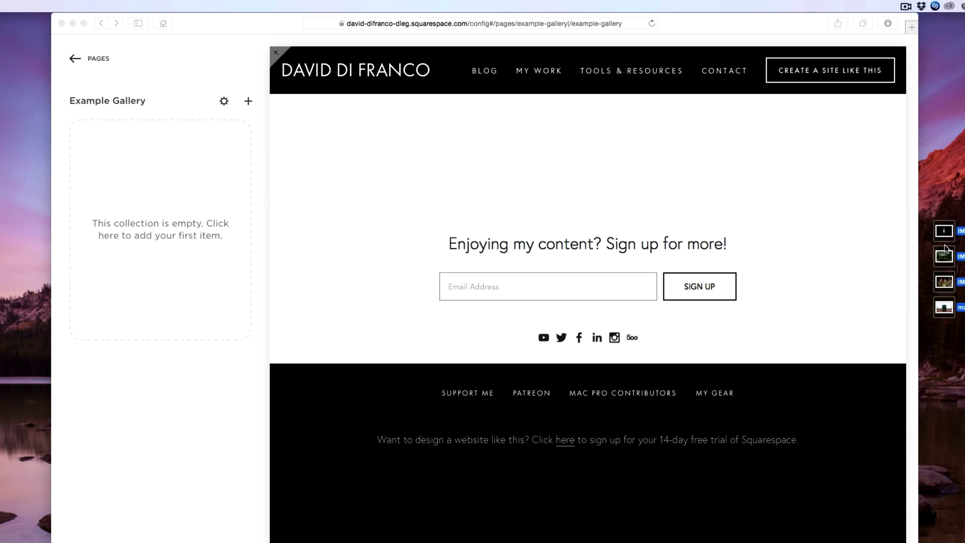
{"action": "left_click_drag", "start_coordinate": [945, 234], "coordinate": [166, 213]}
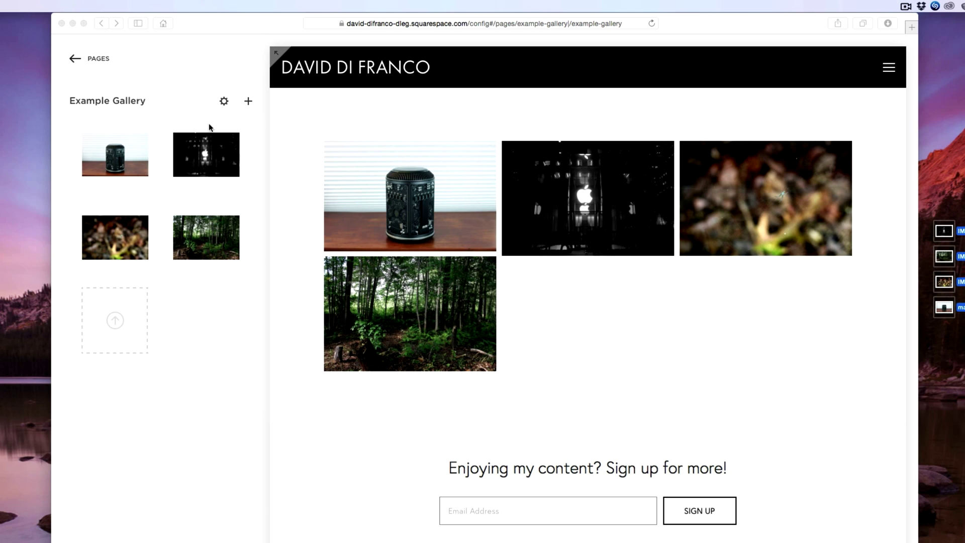
{"action": "left_click", "coordinate": [224, 104]}
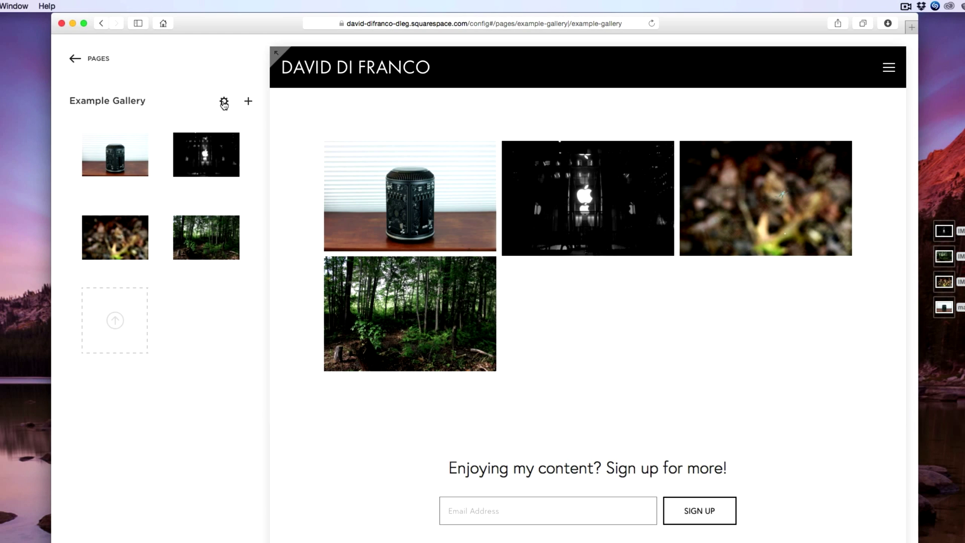
{"action": "left_click", "coordinate": [224, 103]}
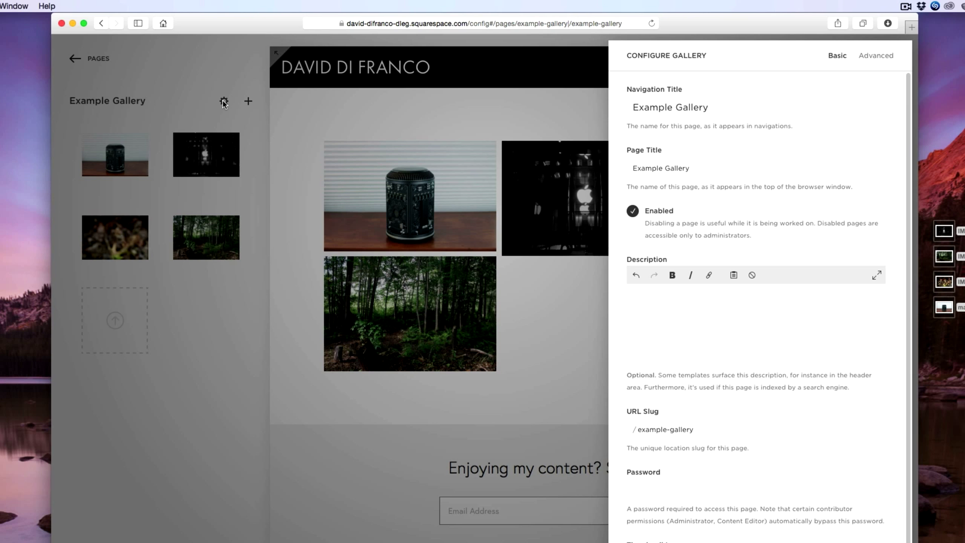
{"action": "left_click", "coordinate": [224, 103]}
{"action": "left_click", "coordinate": [271, 132]}
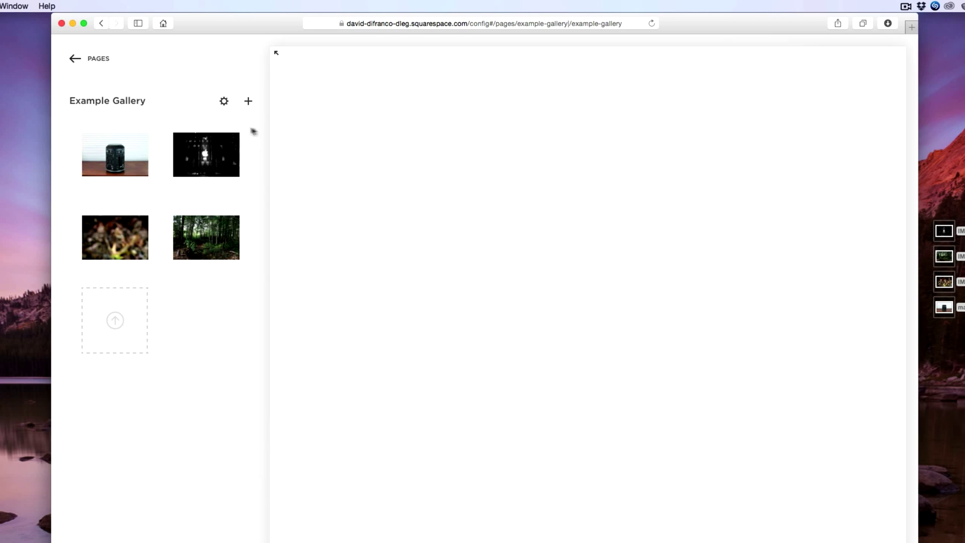
- Add a blank page named 'Gallery Page' under Secondary Navigation
{"action": "left_click", "coordinate": [100, 60]}
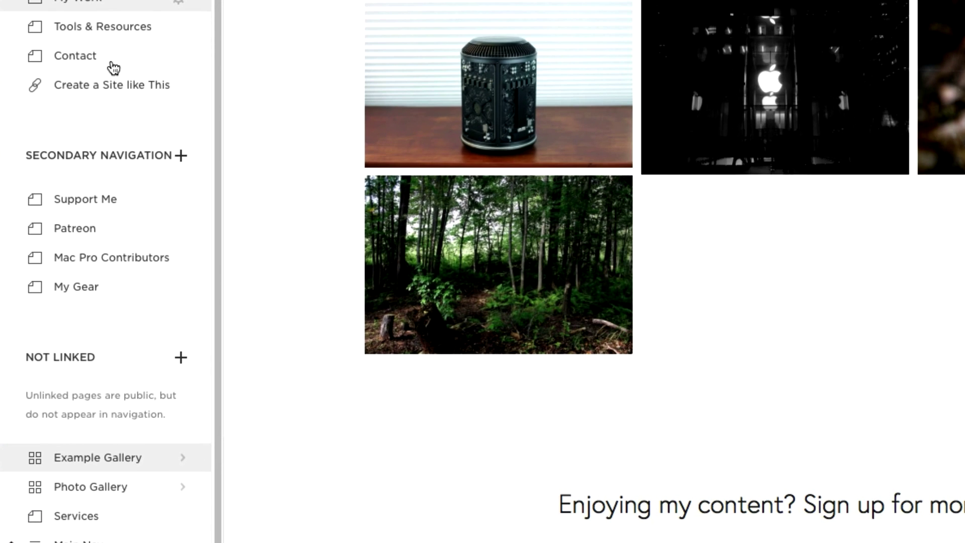
{"action": "left_click", "coordinate": [181, 155]}
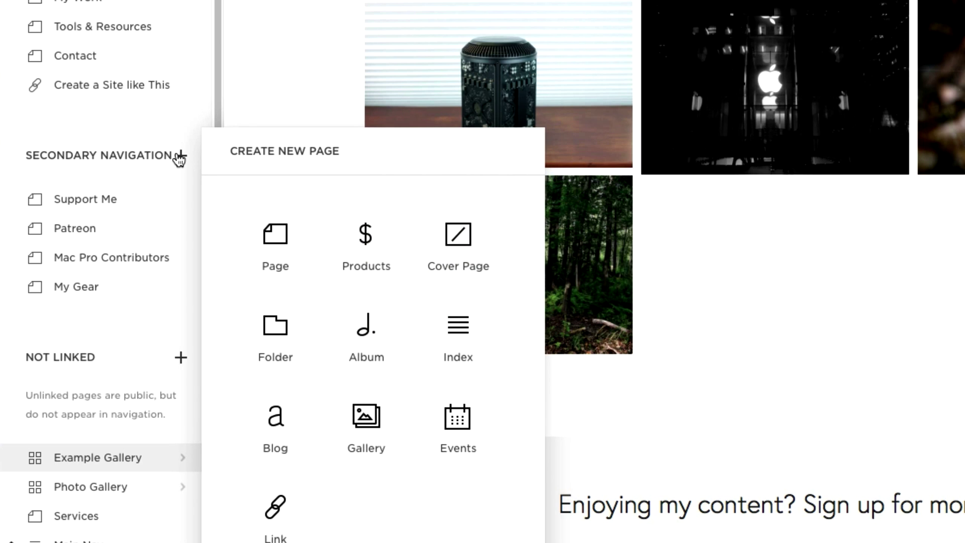
{"action": "left_click", "coordinate": [260, 251]}
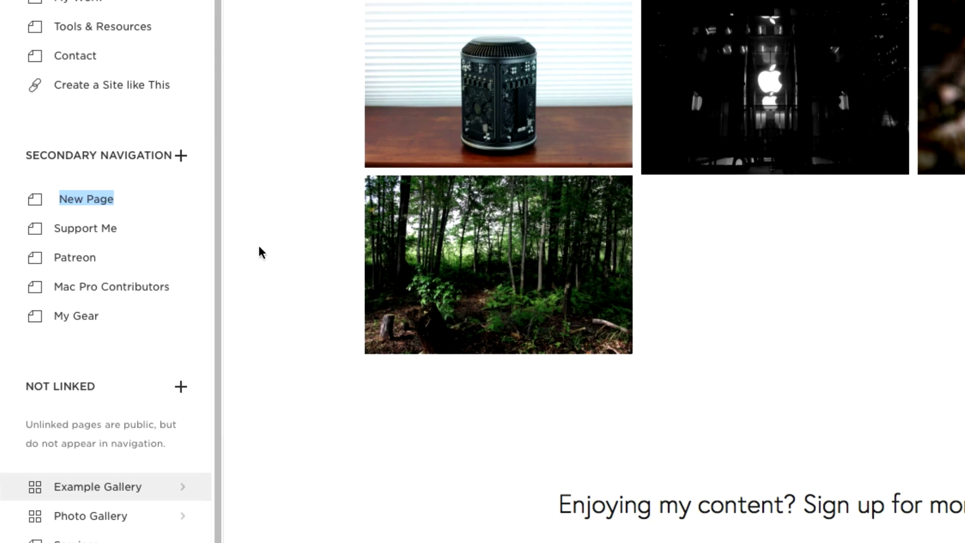
{"action": "type", "text": "Gallery "}
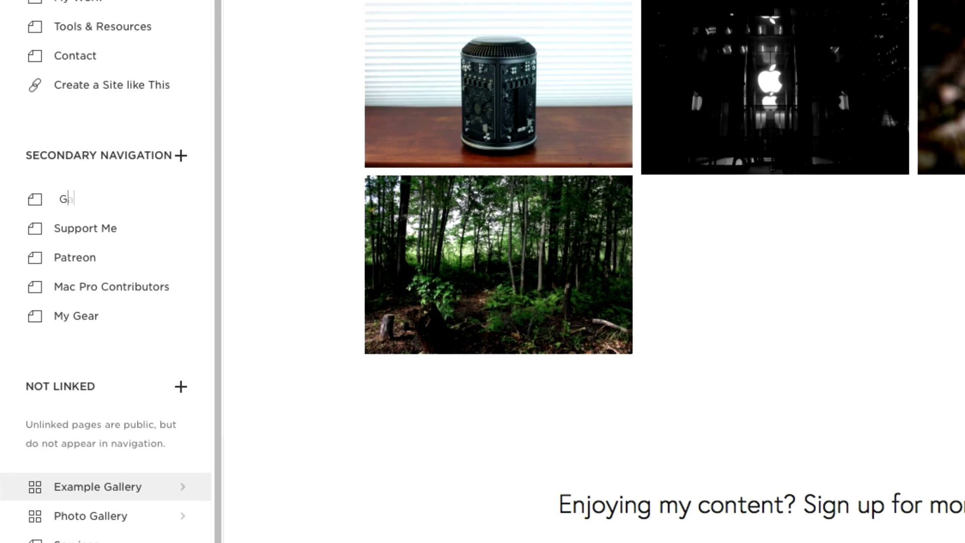
{"action": "type", "text": "Page"}
{"action": "key", "text": "Return"}
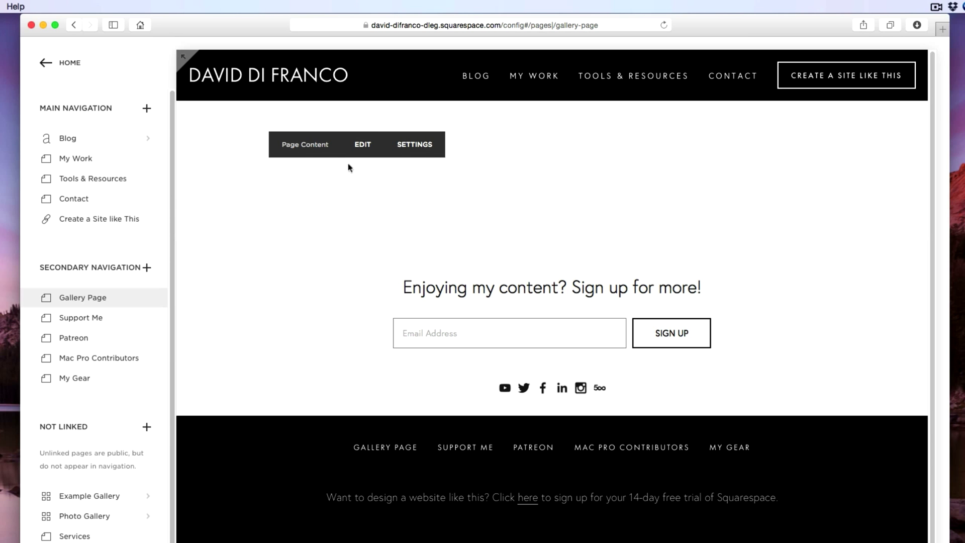
- Edit Gallery Page and insert a Grid gallery block at the insertion point
{"action": "left_click", "coordinate": [356, 150]}
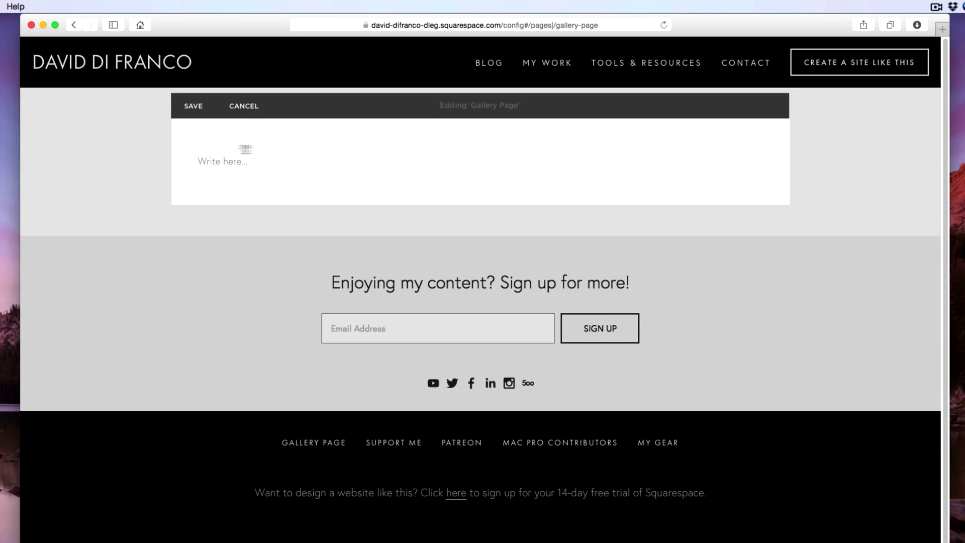
{"action": "mouse_move", "coordinate": [189, 186]}
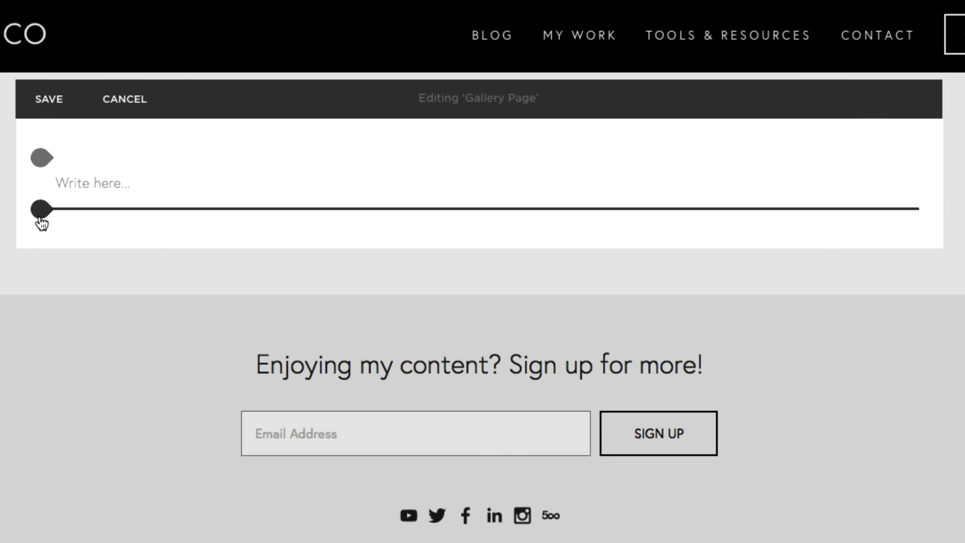
{"action": "left_click", "coordinate": [41, 209]}
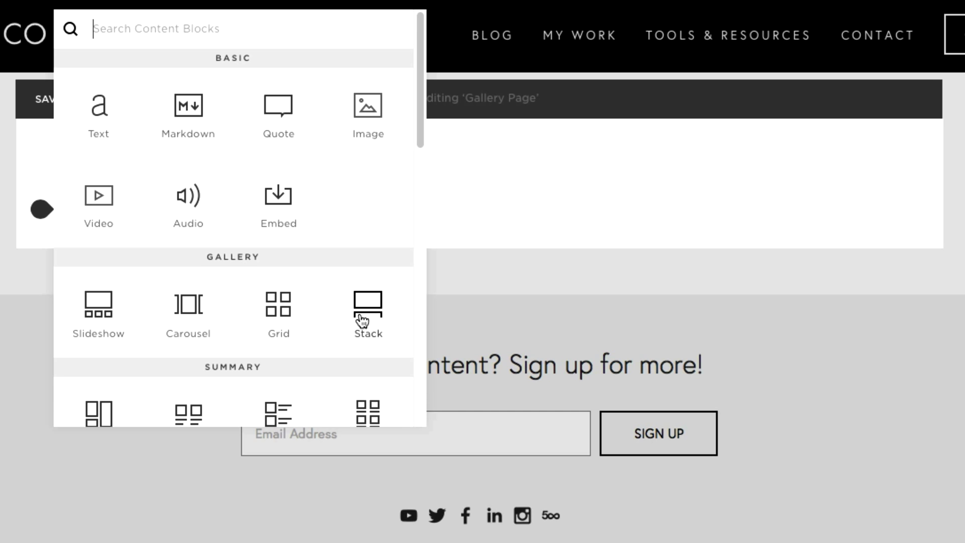
{"action": "left_click", "coordinate": [289, 326]}
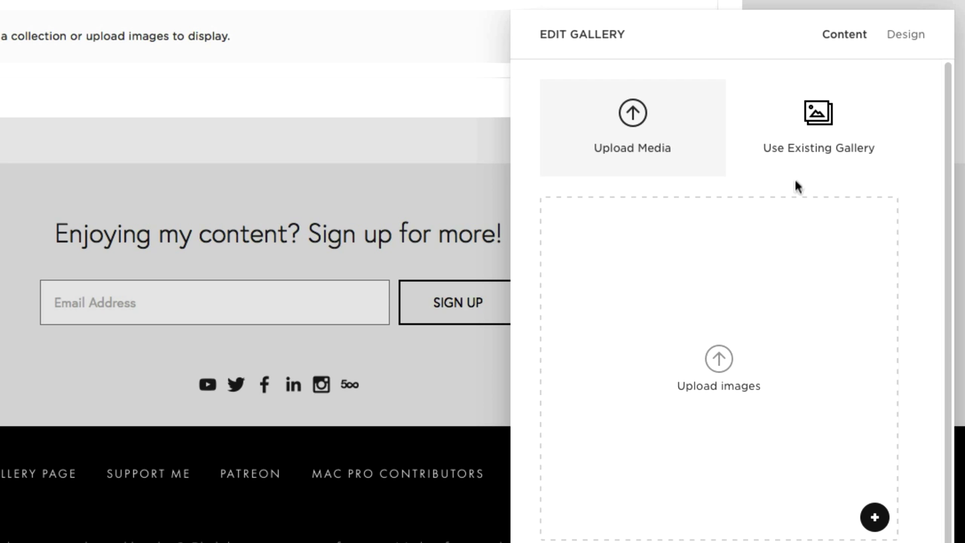
- Link the grid block to the existing Example Gallery's photos
{"action": "left_click", "coordinate": [807, 159]}
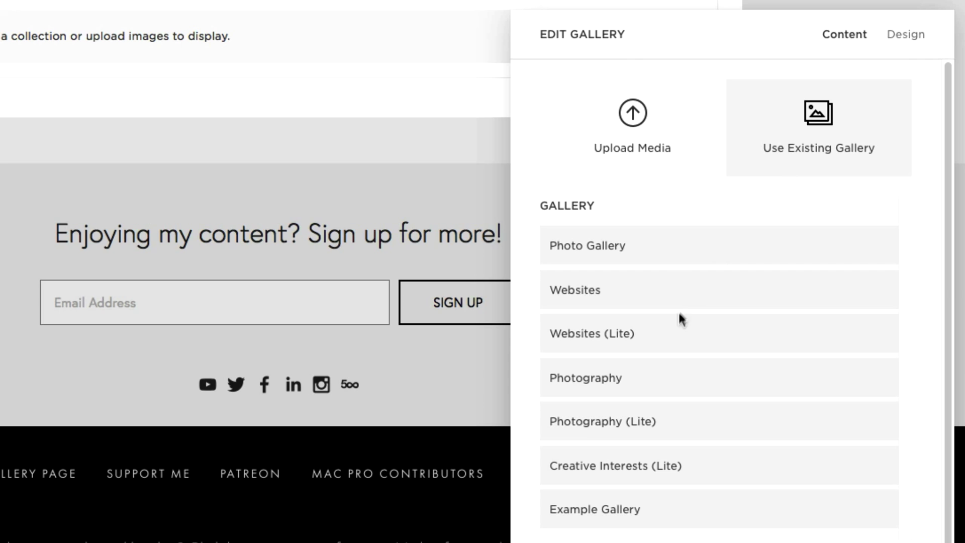
{"action": "scroll", "coordinate": [678, 316], "scroll_direction": "down", "scroll_amount": 1}
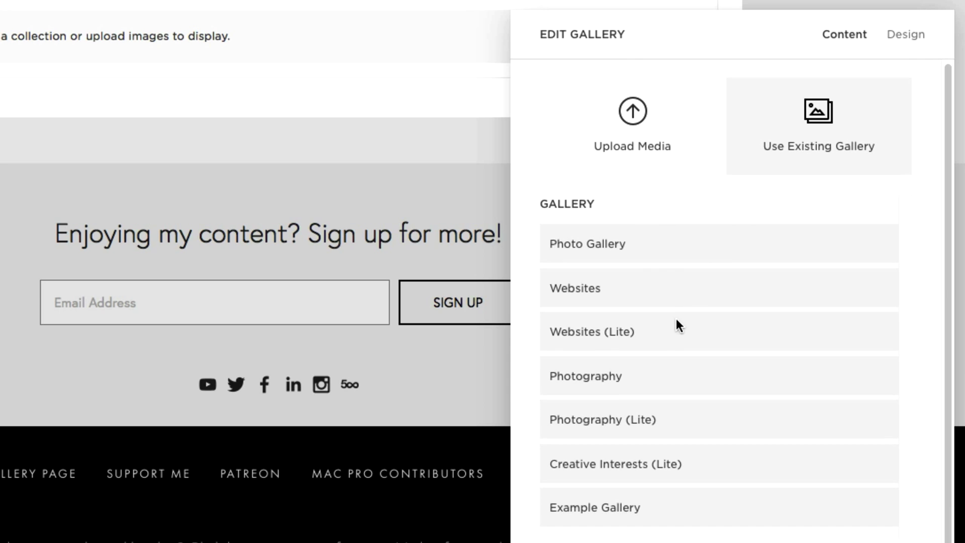
{"action": "left_click", "coordinate": [617, 517]}
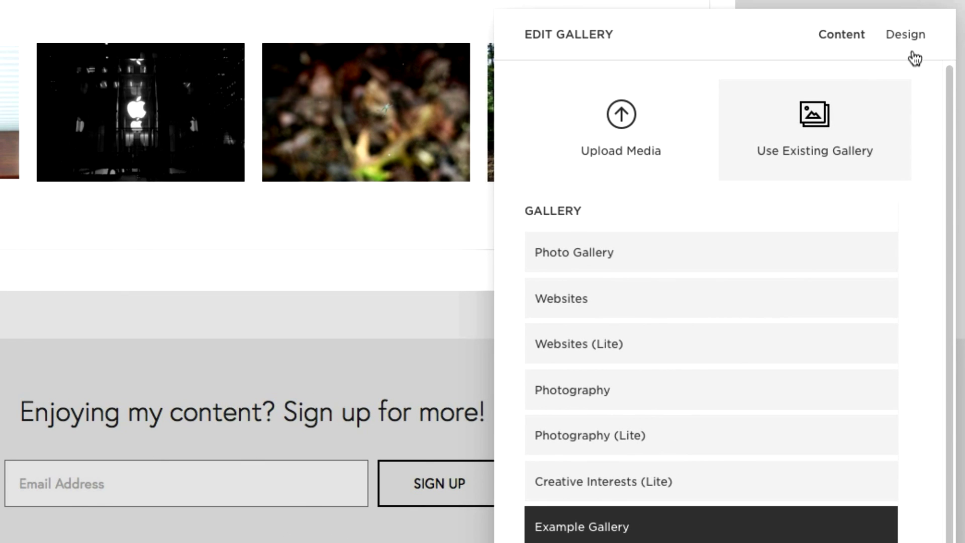
- Set the grid to cropped 2:3 Standard (Vertical), 2 per row, padding 5, lightbox on, and save
{"action": "left_click", "coordinate": [909, 176]}
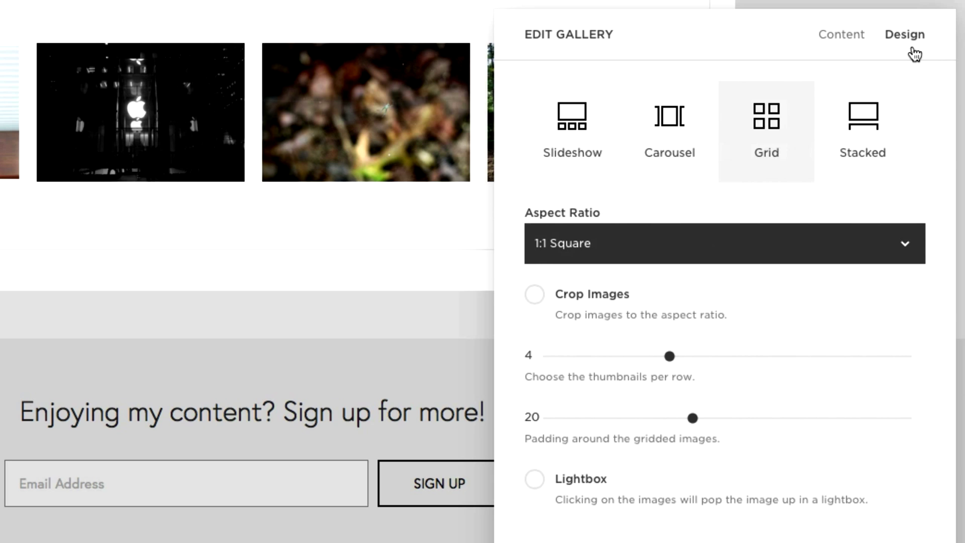
{"action": "left_click", "coordinate": [589, 249]}
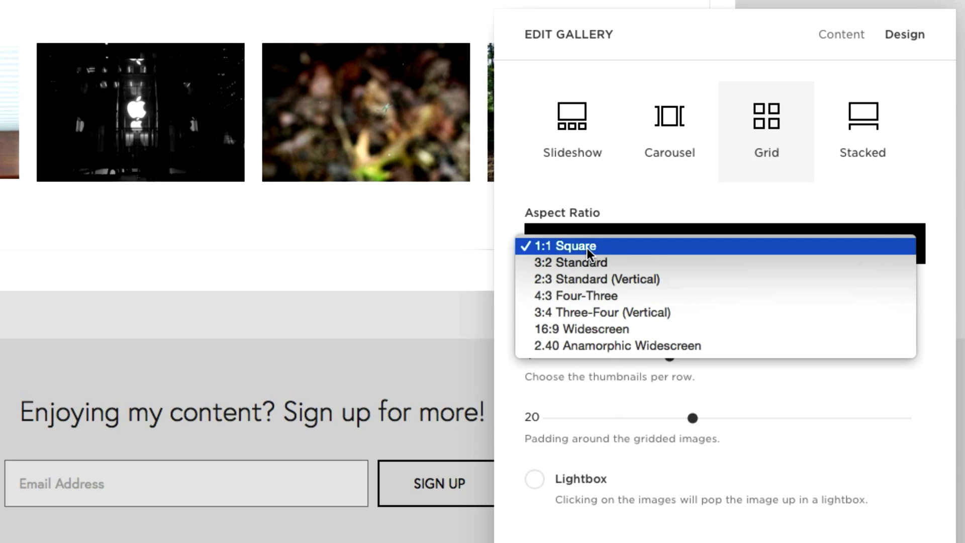
{"action": "left_click", "coordinate": [581, 279]}
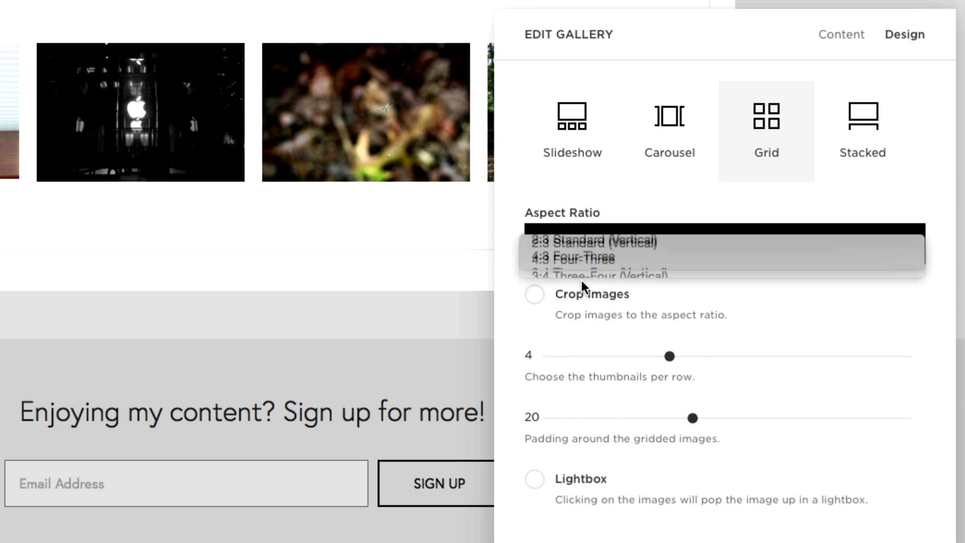
{"action": "left_click", "coordinate": [536, 296]}
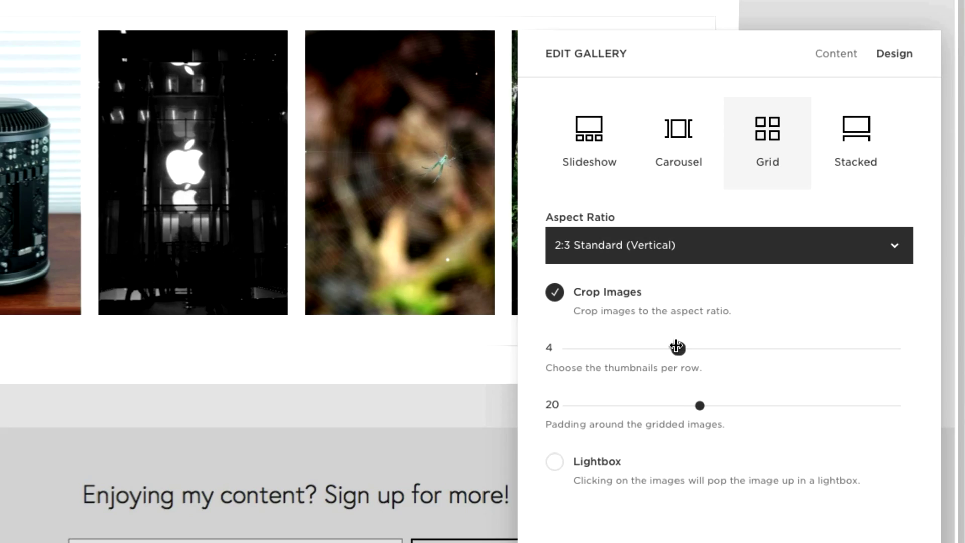
{"action": "left_click_drag", "start_coordinate": [669, 355], "coordinate": [641, 335]}
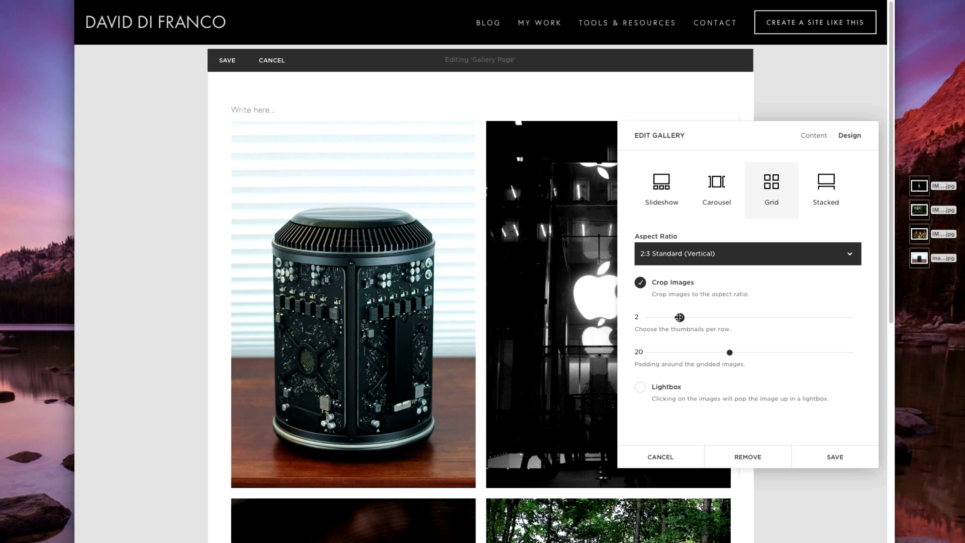
{"action": "left_click_drag", "start_coordinate": [729, 352], "coordinate": [668, 353]}
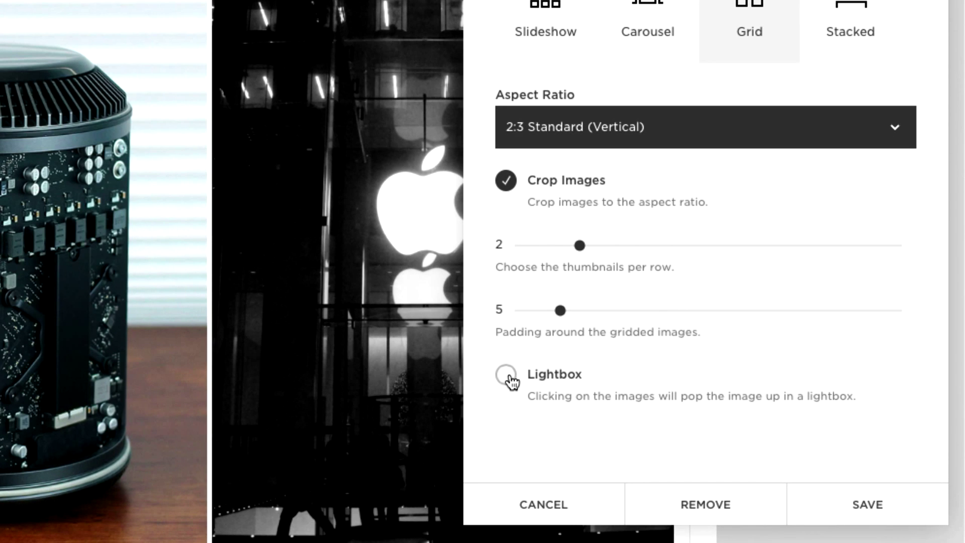
{"action": "left_click", "coordinate": [511, 382]}
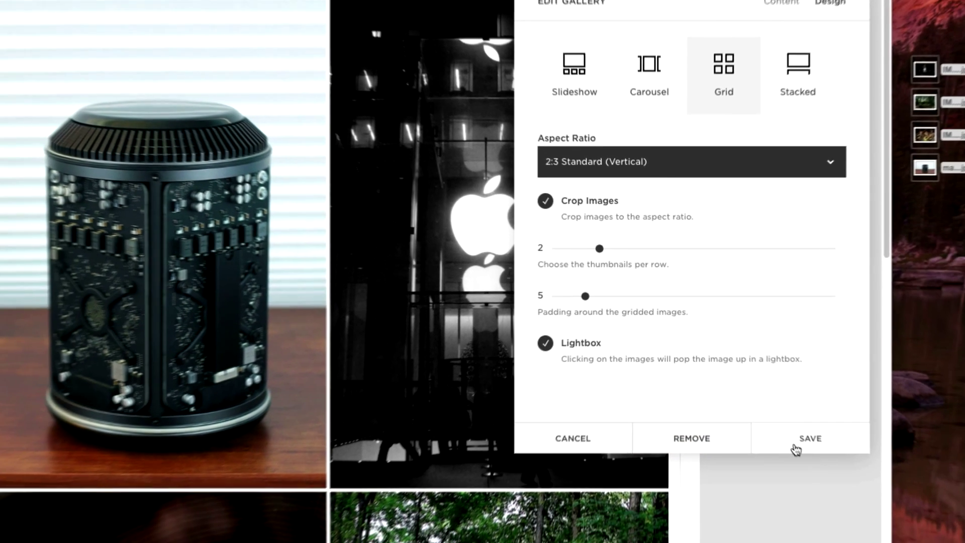
{"action": "left_click", "coordinate": [868, 504]}
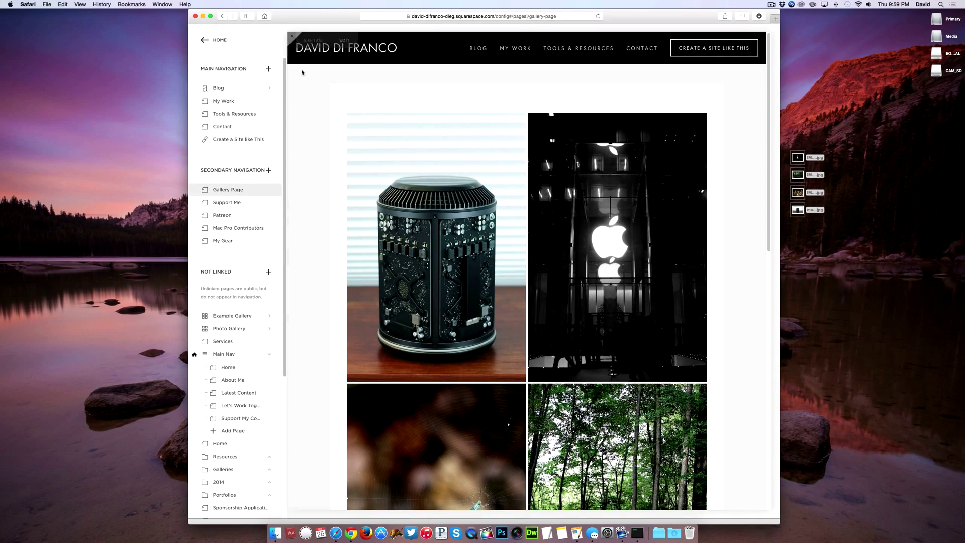
- Save Gallery Page, page through the Mac Pro, Apple Store and spider-web photos in the lightbox, then close it
{"action": "left_click", "coordinate": [291, 36]}
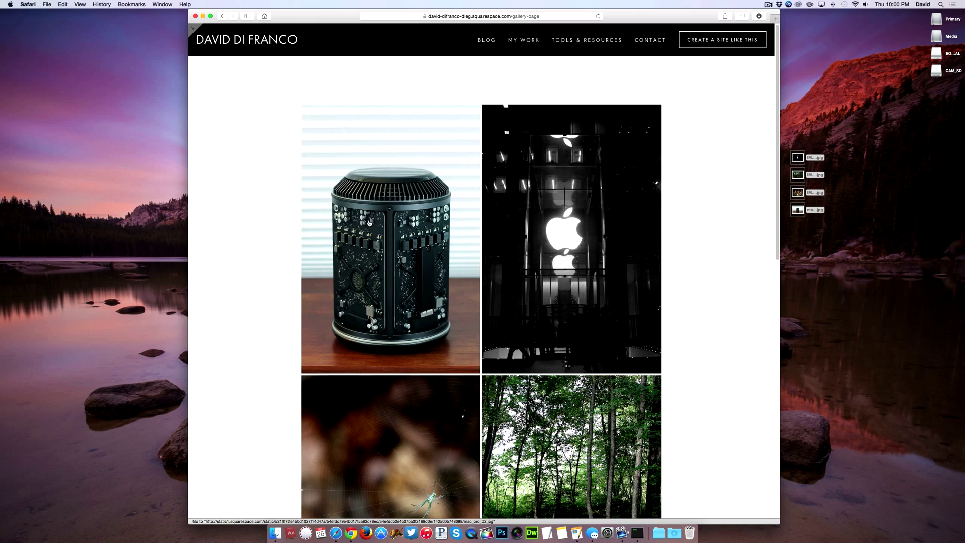
{"action": "left_click", "coordinate": [370, 223]}
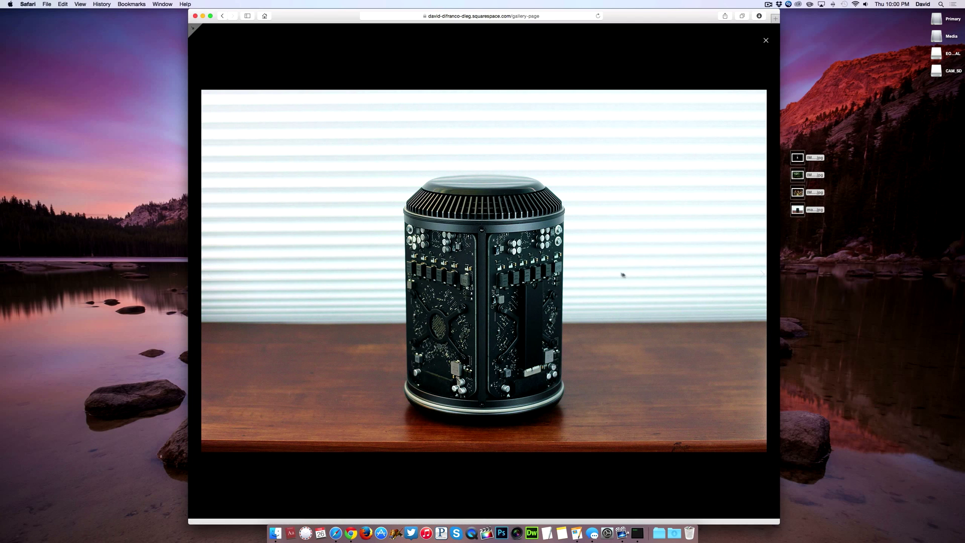
{"action": "left_click", "coordinate": [749, 251]}
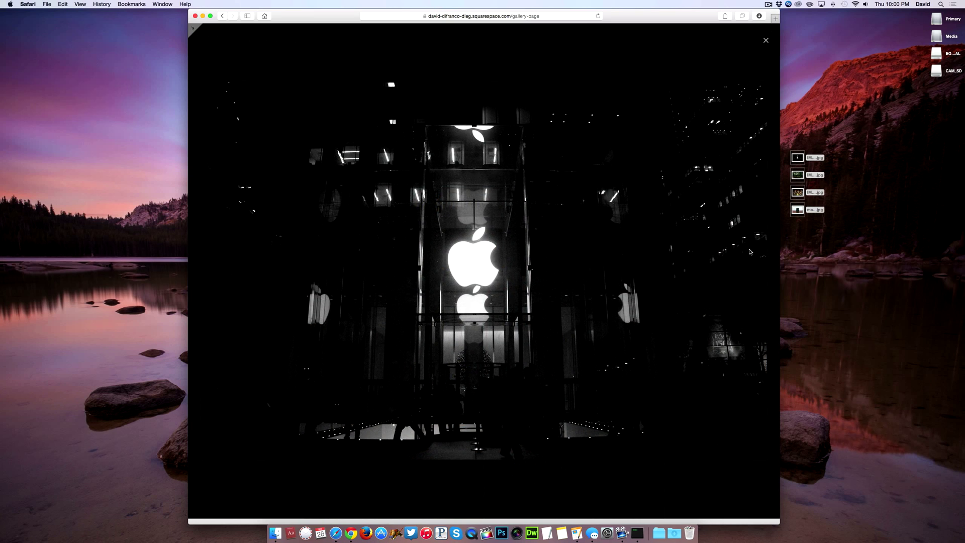
{"action": "left_click", "coordinate": [749, 252]}
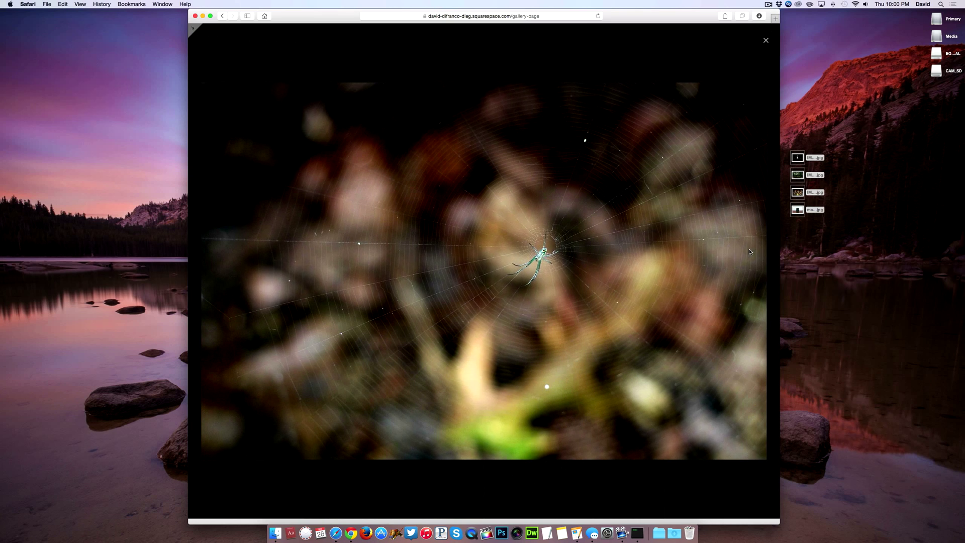
{"action": "left_click", "coordinate": [220, 274]}
{"action": "left_click", "coordinate": [739, 281]}
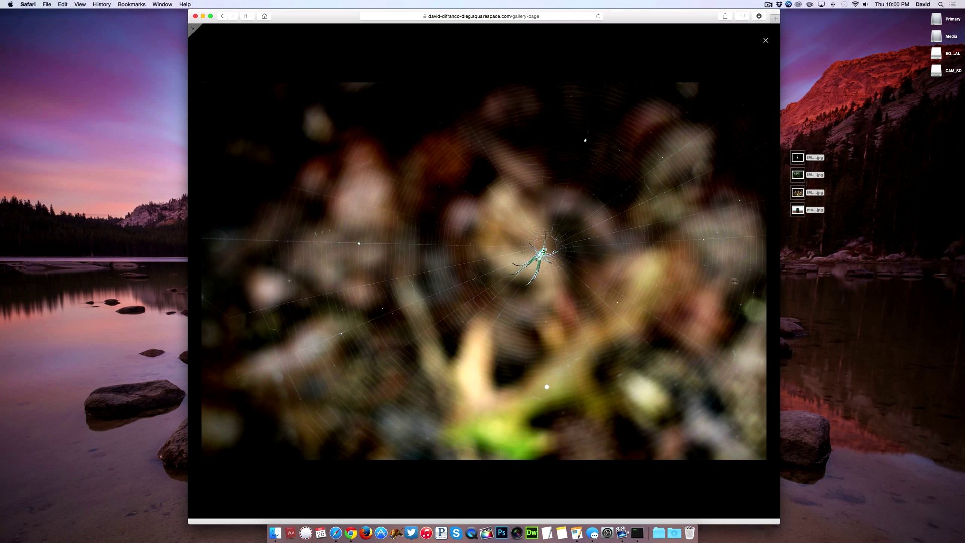
{"action": "left_click", "coordinate": [227, 301]}
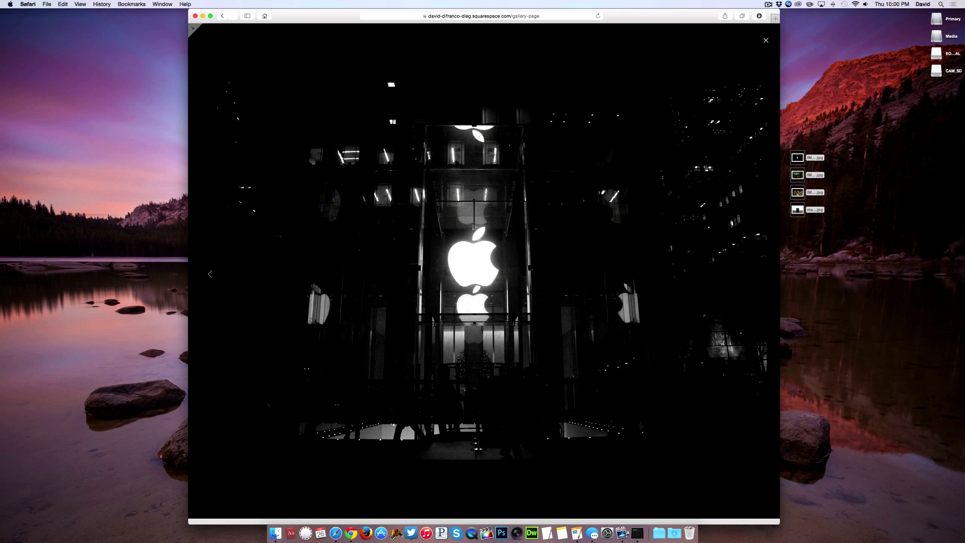
{"action": "left_click", "coordinate": [745, 280]}
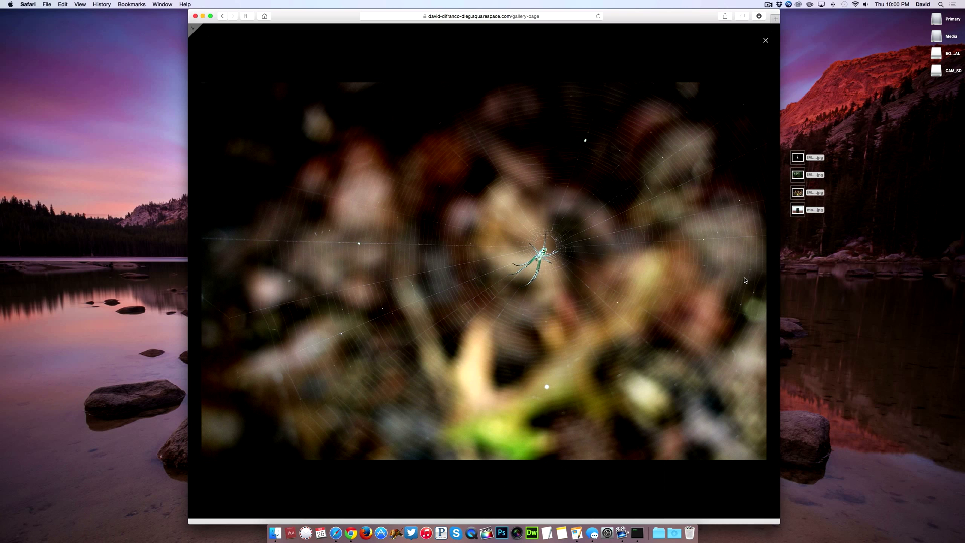
{"action": "left_click", "coordinate": [765, 43]}
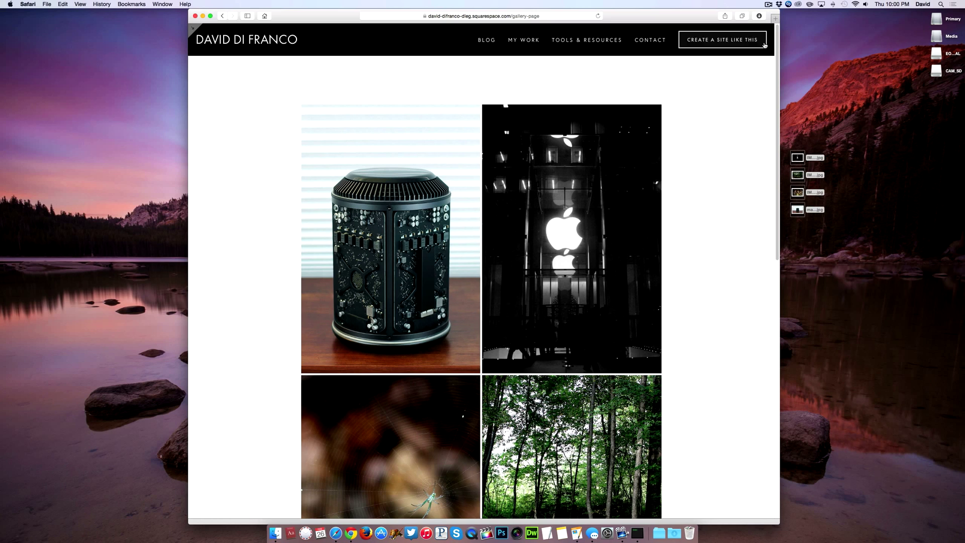